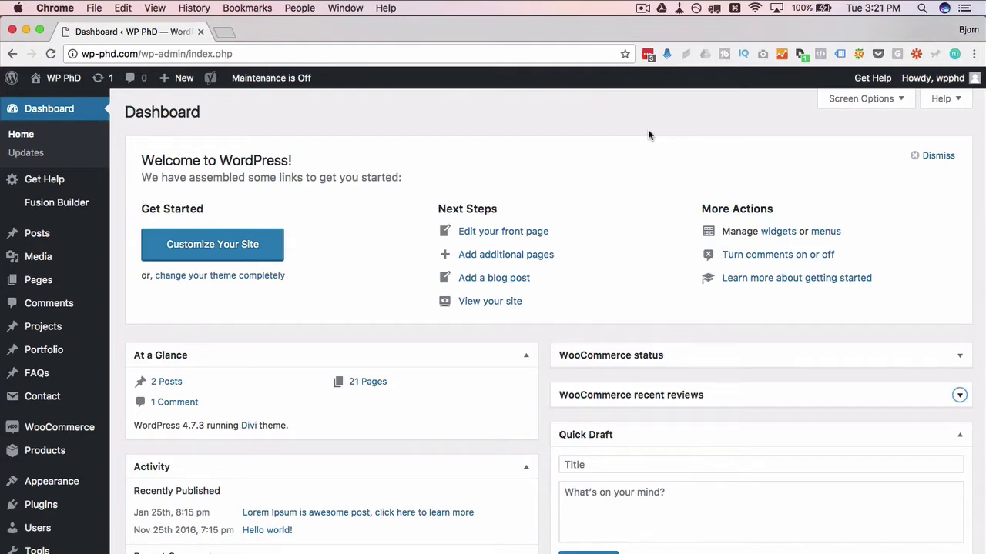
Step: Search the WordPress plugin directory for 'xml sitemap' from Plugins > Add New
{"action": "mouse_move", "coordinate": [44, 512]}
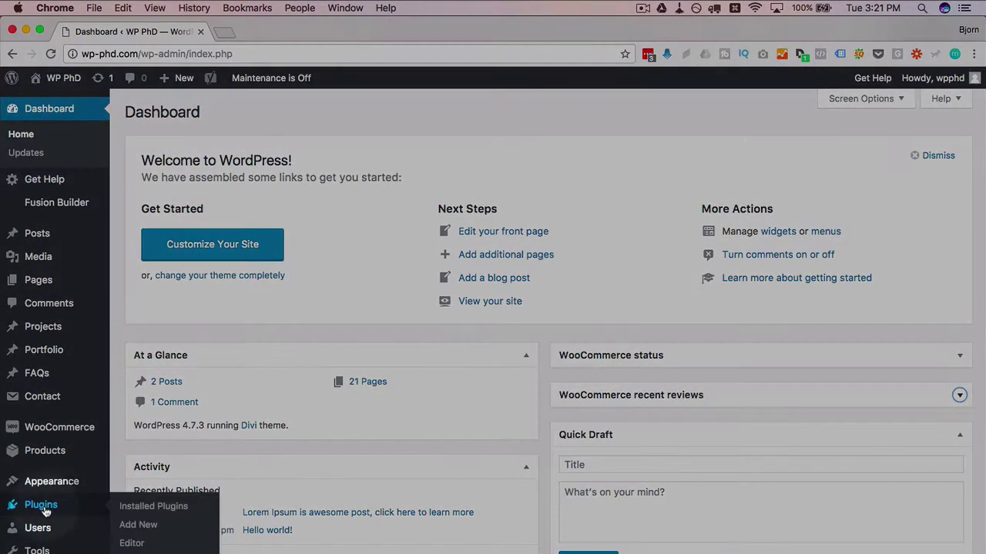
{"action": "left_click", "coordinate": [138, 525]}
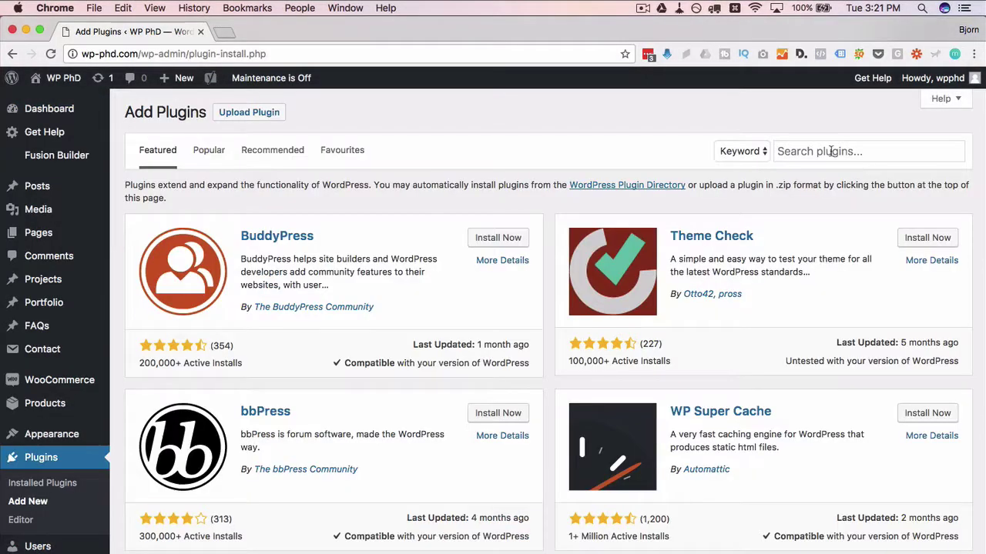
{"action": "left_click", "coordinate": [830, 151]}
{"action": "type", "text": "xml sit"}
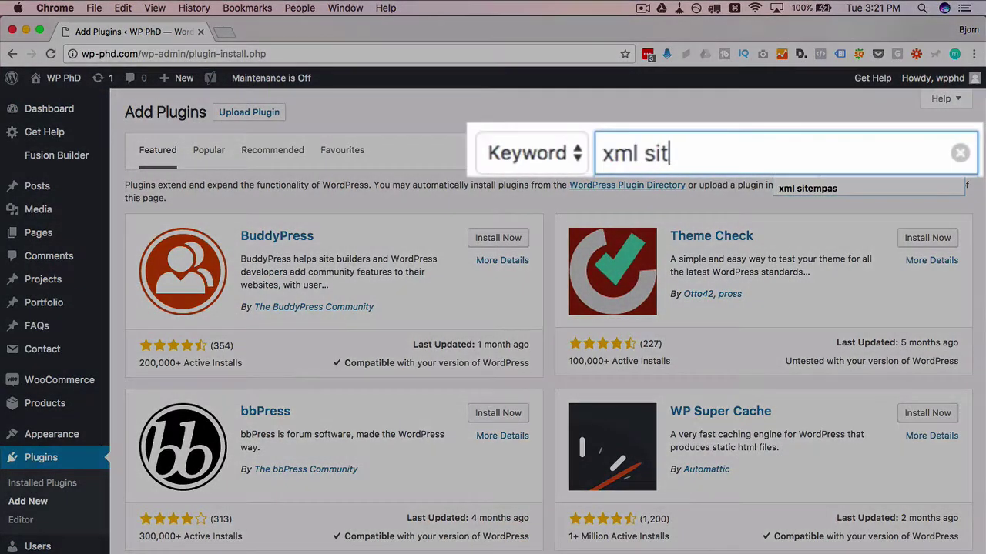
{"action": "type", "text": "emap"}
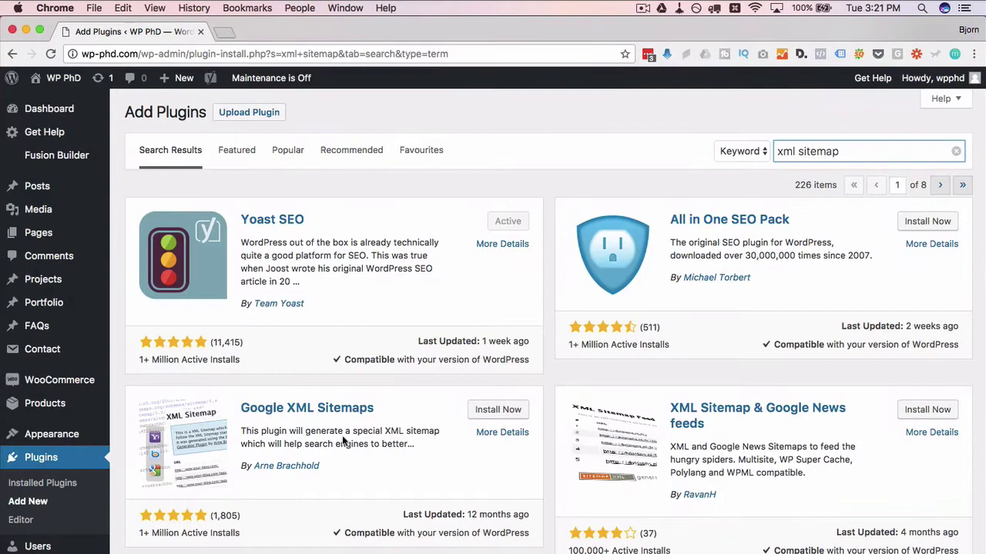
Step: Install the Google XML Sitemaps plugin from the search results
{"action": "scroll", "coordinate": [344, 441], "scroll_direction": "down", "scroll_amount": 3}
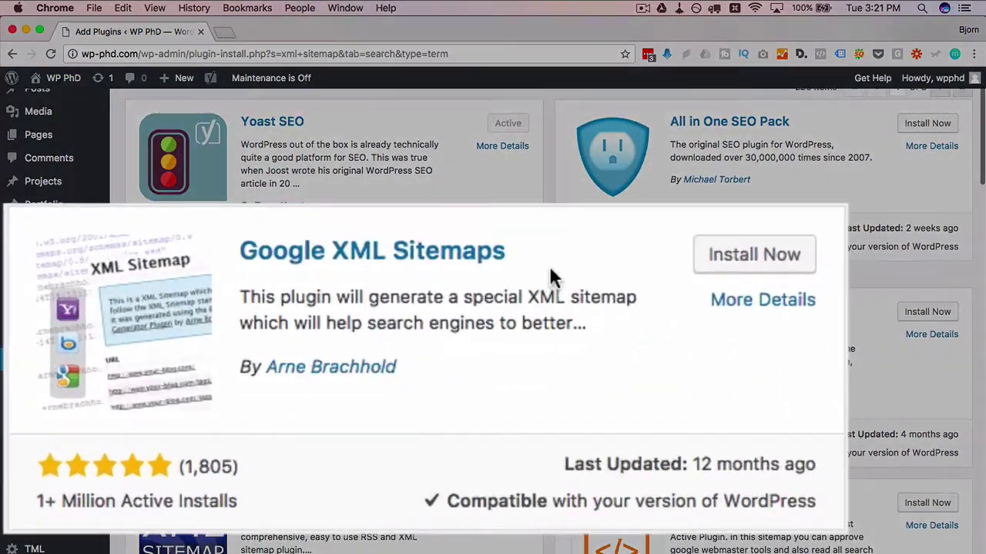
{"action": "left_click_drag", "start_coordinate": [395, 314], "coordinate": [264, 310]}
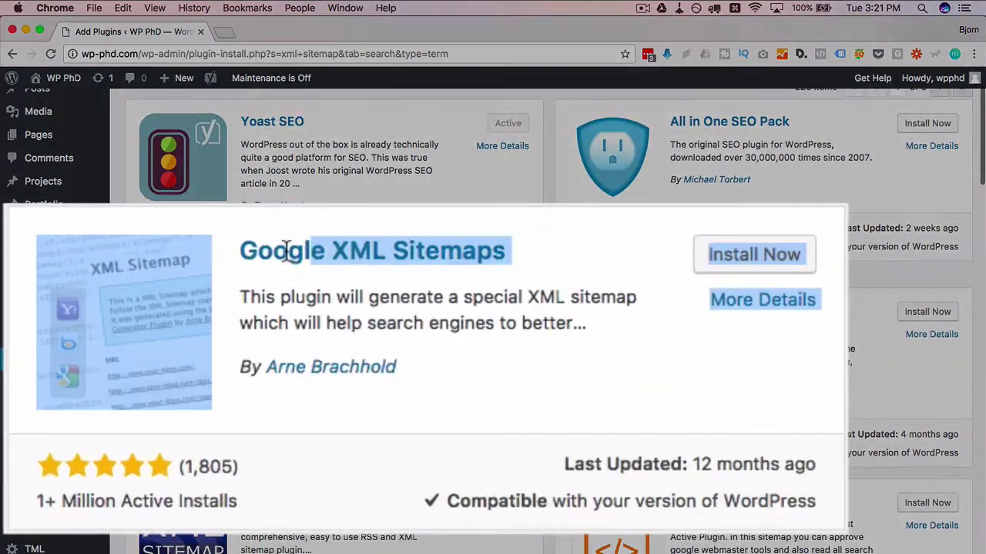
{"action": "left_click_drag", "start_coordinate": [287, 252], "coordinate": [238, 253]}
{"action": "left_click", "coordinate": [553, 256]}
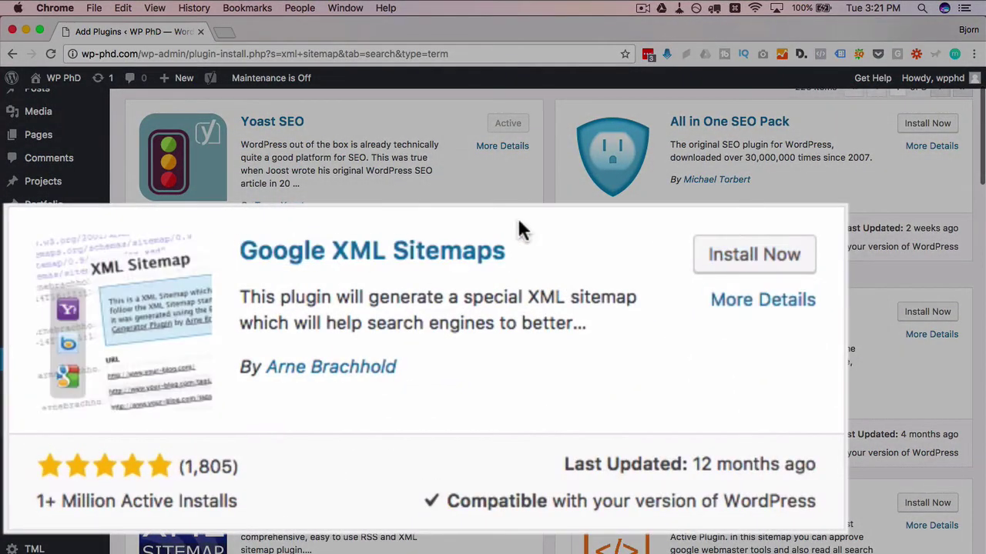
{"action": "left_click", "coordinate": [787, 266]}
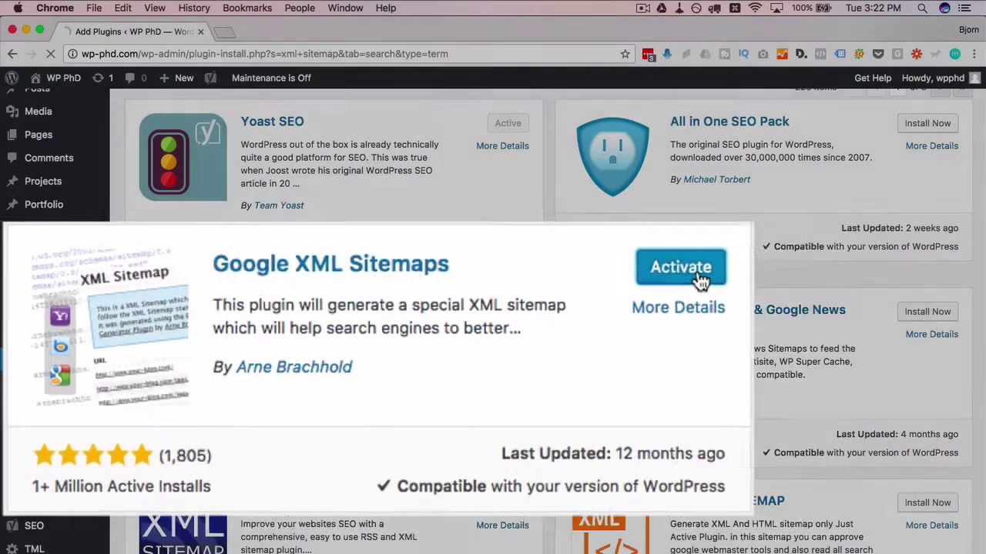
Step: Activate Google XML Sitemaps, then go to its Settings > XML-Sitemap page
{"action": "left_click", "coordinate": [787, 265]}
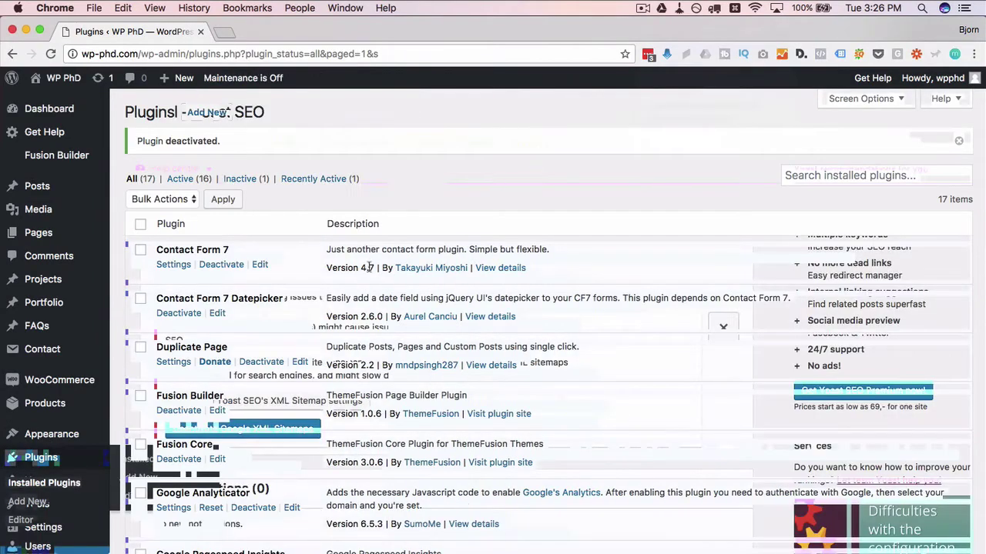
{"action": "scroll", "coordinate": [329, 297], "scroll_direction": "down", "scroll_amount": 5}
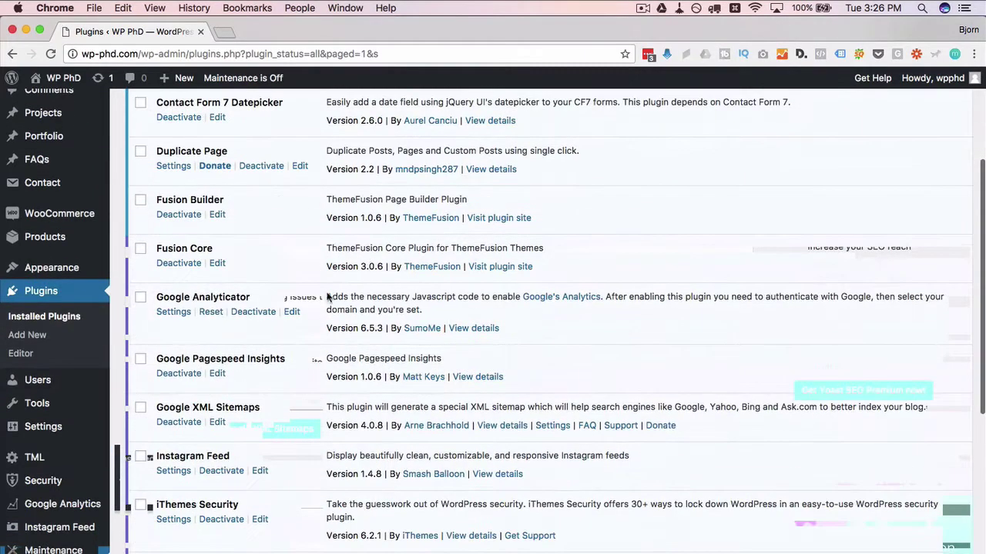
{"action": "mouse_move", "coordinate": [100, 428]}
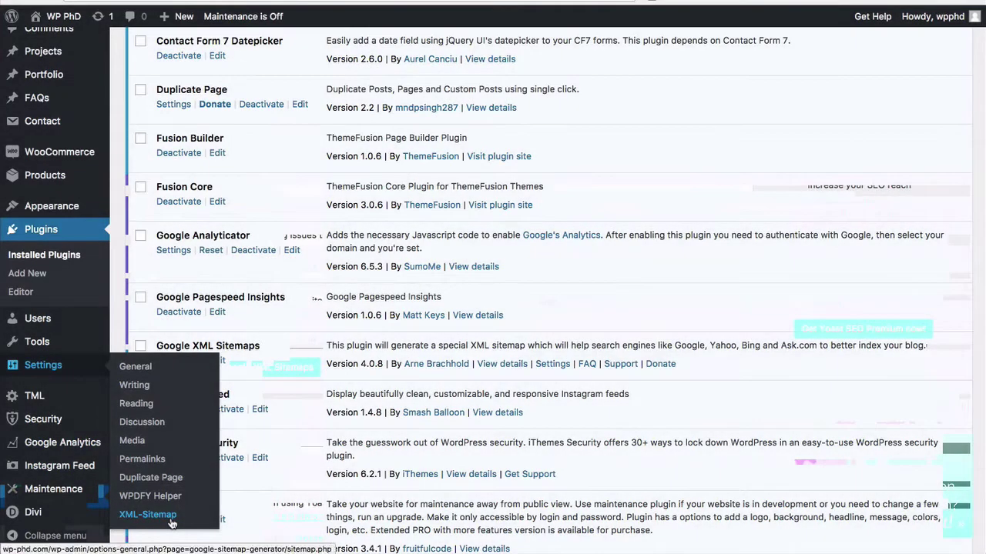
{"action": "left_click", "coordinate": [148, 514]}
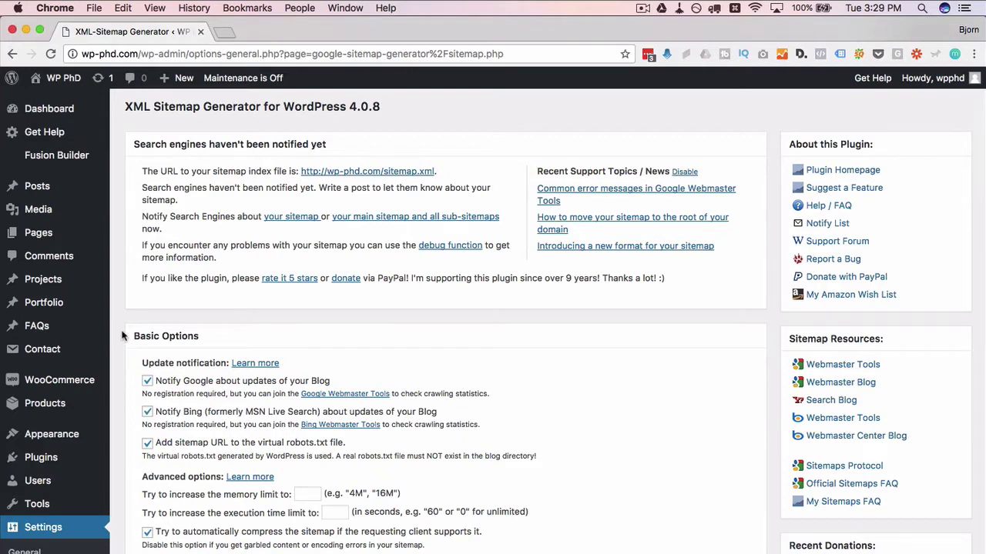
{"action": "scroll", "coordinate": [124, 337], "scroll_direction": "down", "scroll_amount": 3}
{"action": "scroll", "coordinate": [142, 191], "scroll_direction": "down", "scroll_amount": 2}
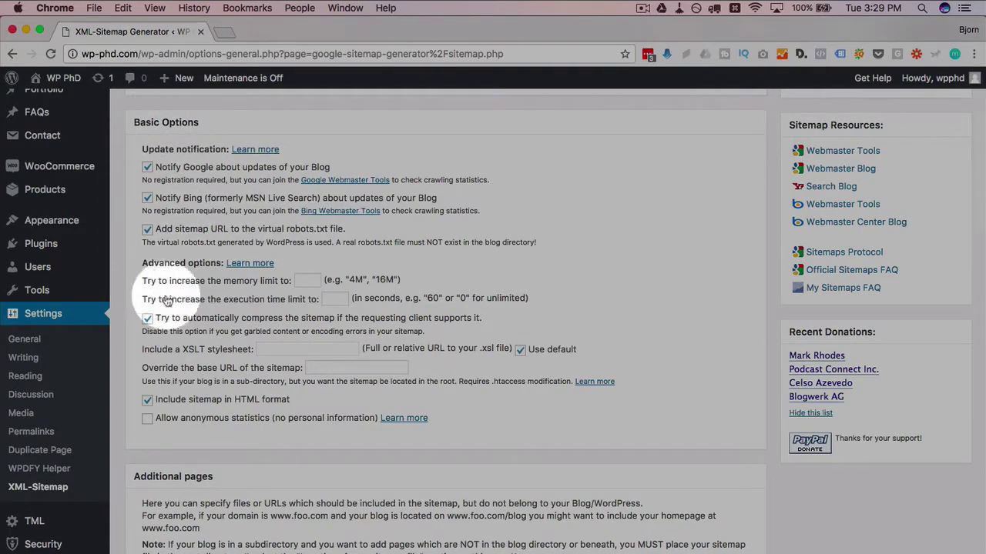
{"action": "scroll", "coordinate": [138, 263], "scroll_direction": "down", "scroll_amount": 1}
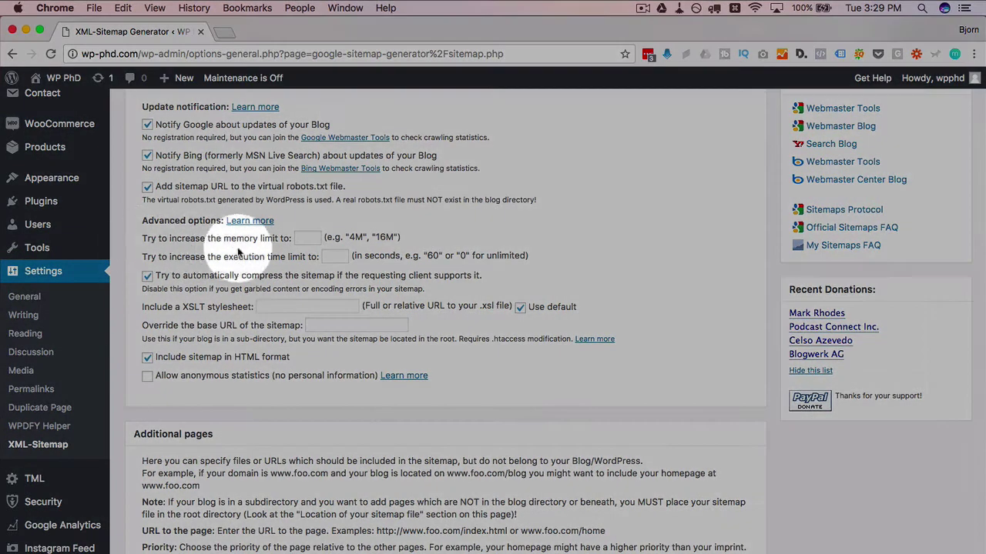
{"action": "left_click", "coordinate": [304, 238]}
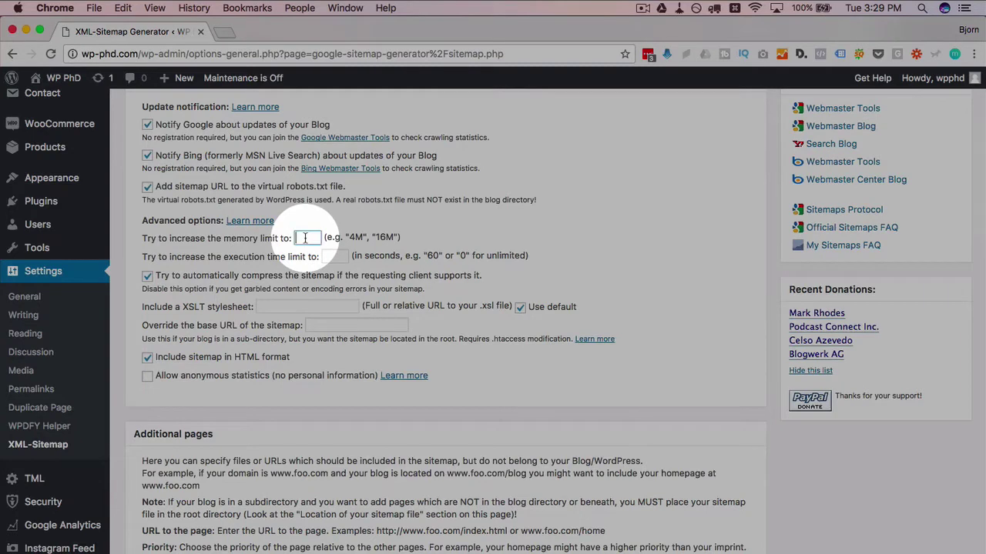
{"action": "left_click", "coordinate": [337, 257]}
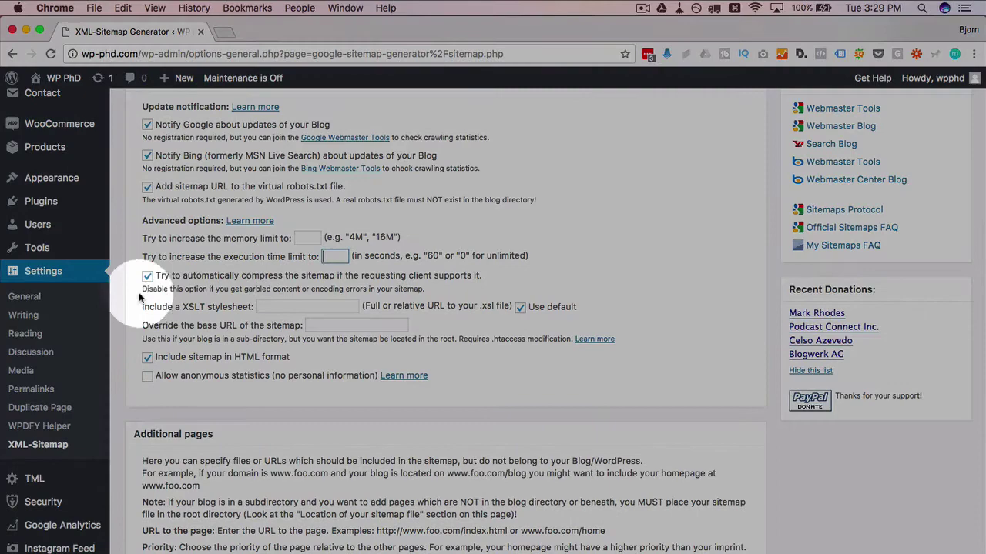
{"action": "scroll", "coordinate": [149, 331], "scroll_direction": "down", "scroll_amount": 2}
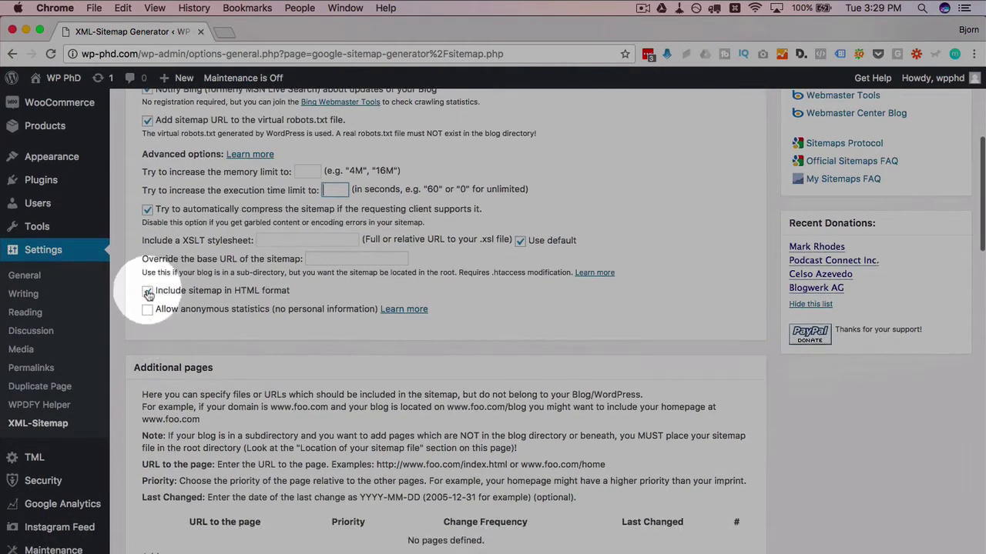
{"action": "scroll", "coordinate": [128, 346], "scroll_direction": "down", "scroll_amount": 3}
{"action": "scroll", "coordinate": [126, 350], "scroll_direction": "down", "scroll_amount": 5}
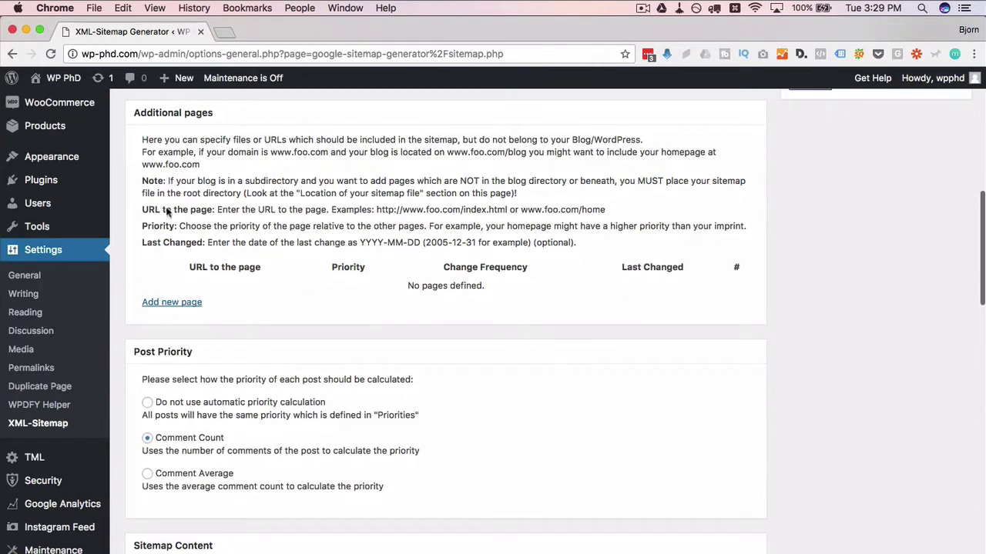
{"action": "scroll", "coordinate": [253, 203], "scroll_direction": "down", "scroll_amount": 4}
{"action": "scroll", "coordinate": [252, 202], "scroll_direction": "down", "scroll_amount": 1}
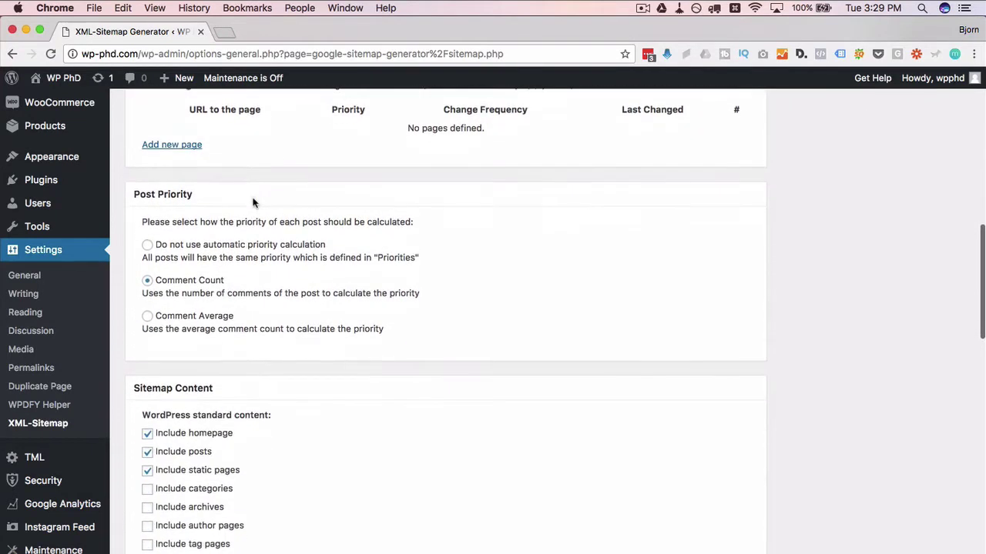
{"action": "scroll", "coordinate": [256, 249], "scroll_direction": "down", "scroll_amount": 2}
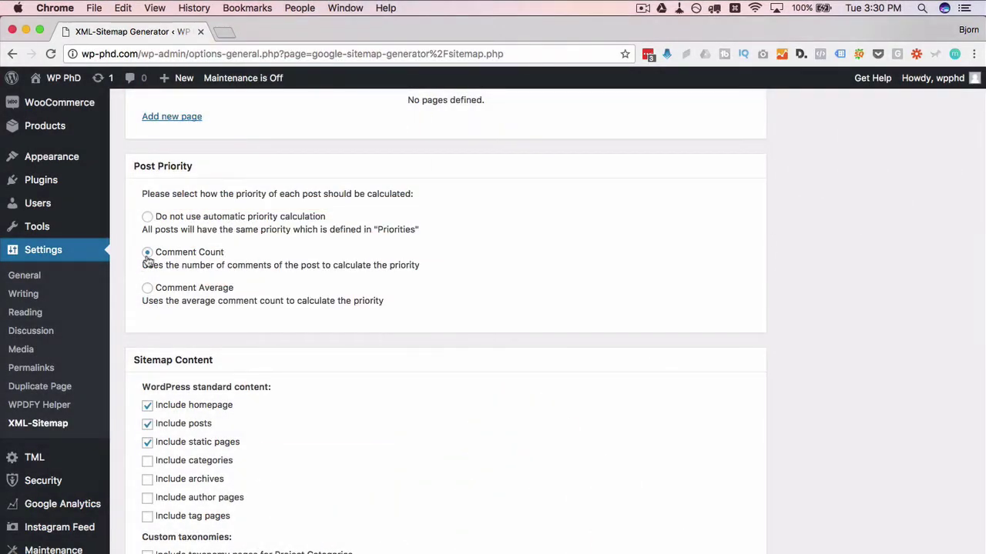
{"action": "scroll", "coordinate": [129, 292], "scroll_direction": "down", "scroll_amount": 4}
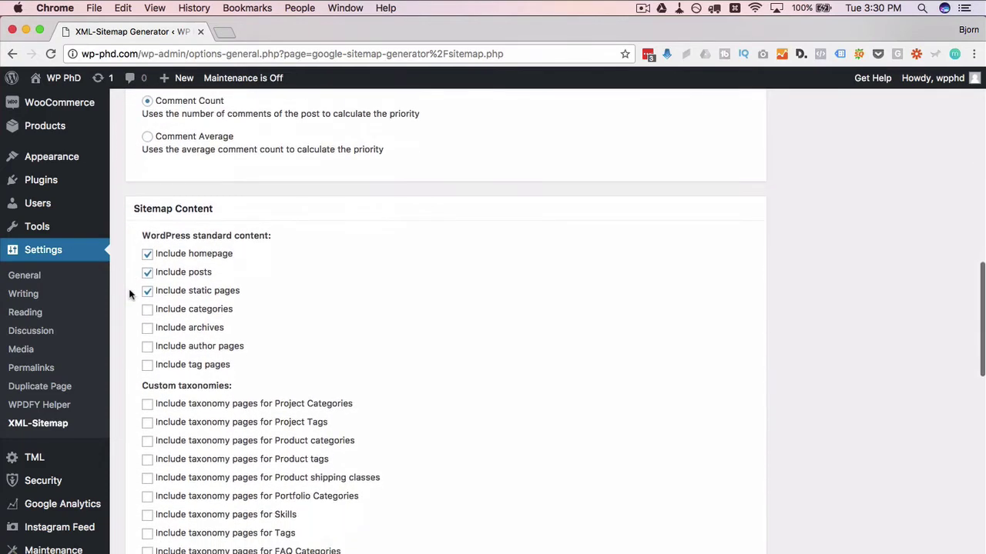
{"action": "scroll", "coordinate": [129, 292], "scroll_direction": "down", "scroll_amount": 1}
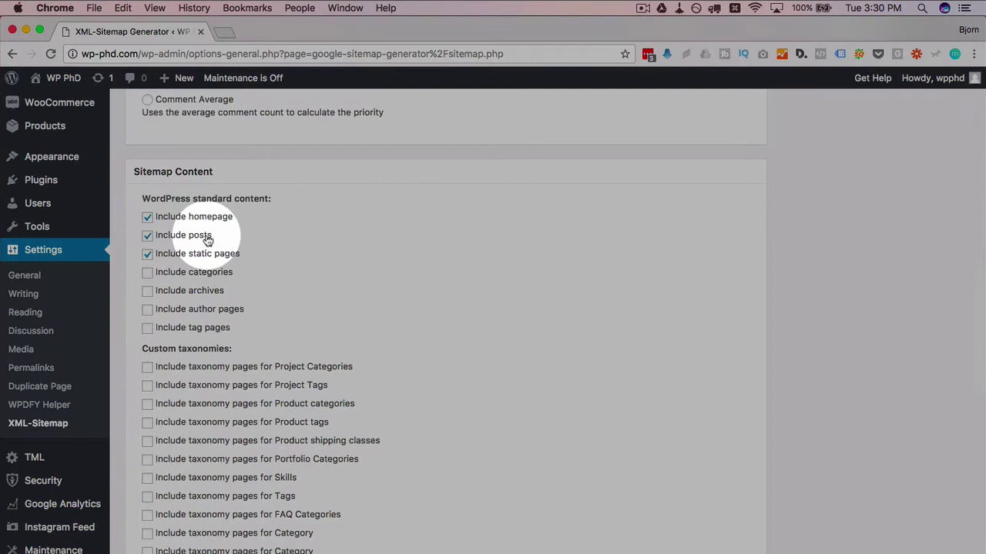
{"action": "scroll", "coordinate": [216, 256], "scroll_direction": "down", "scroll_amount": 2}
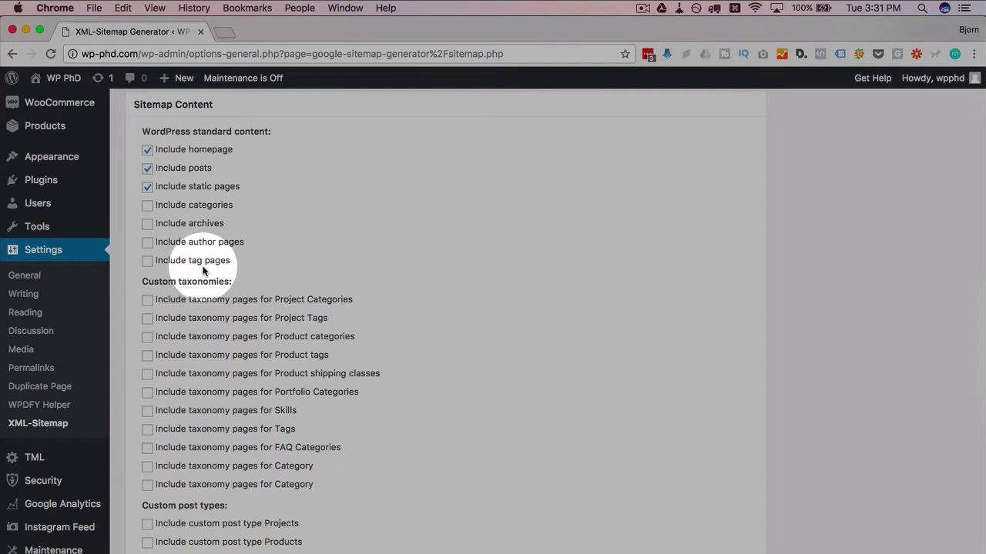
{"action": "scroll", "coordinate": [146, 300], "scroll_direction": "down", "scroll_amount": 2}
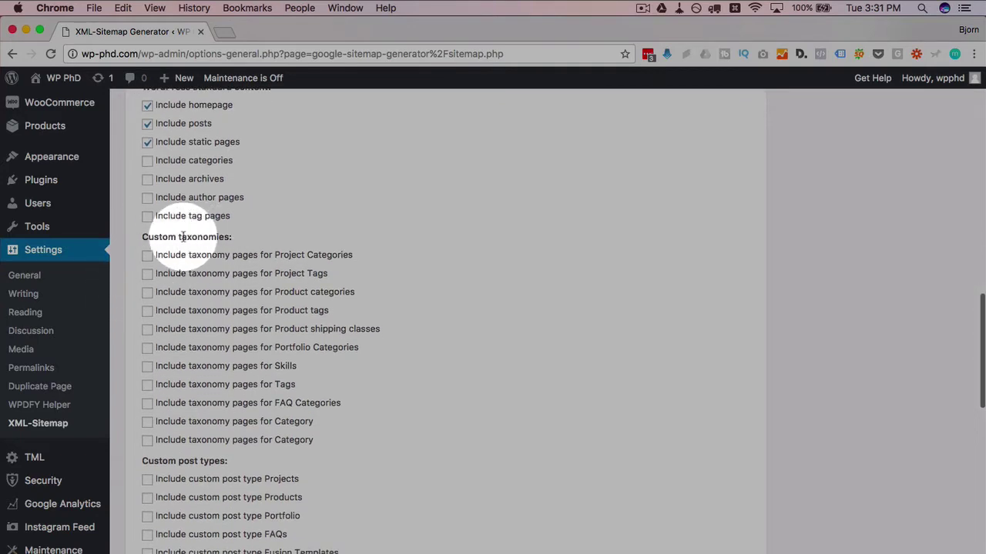
{"action": "scroll", "coordinate": [138, 281], "scroll_direction": "down", "scroll_amount": 2}
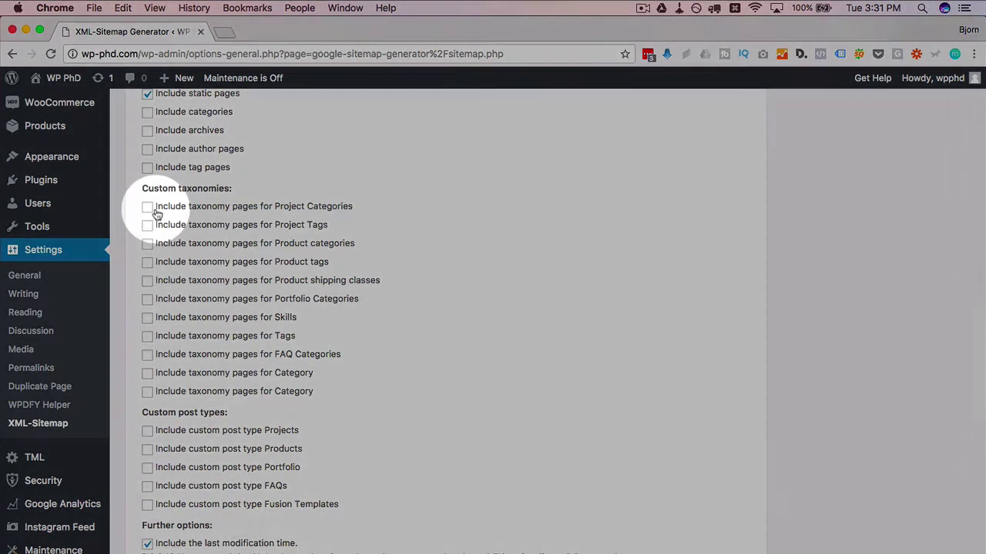
{"action": "scroll", "coordinate": [157, 212], "scroll_direction": "down", "scroll_amount": 3}
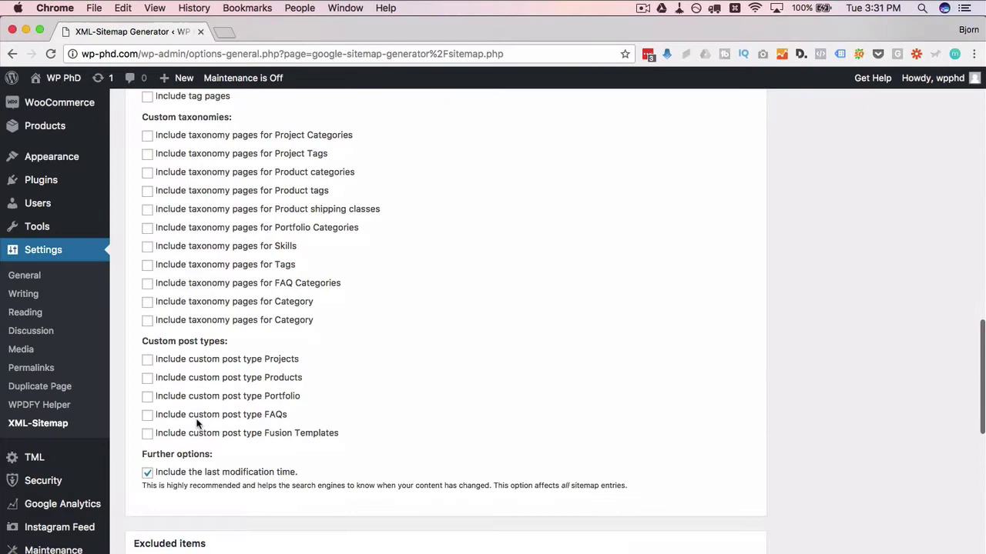
{"action": "scroll", "coordinate": [138, 372], "scroll_direction": "down", "scroll_amount": 5}
{"action": "scroll", "coordinate": [138, 366], "scroll_direction": "up", "scroll_amount": 12}
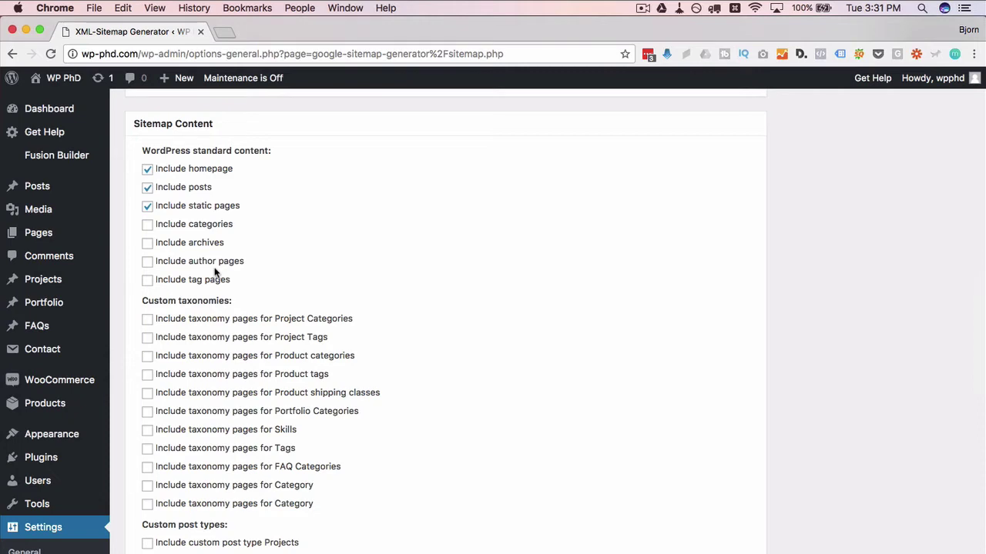
{"action": "scroll", "coordinate": [216, 271], "scroll_direction": "down", "scroll_amount": 2}
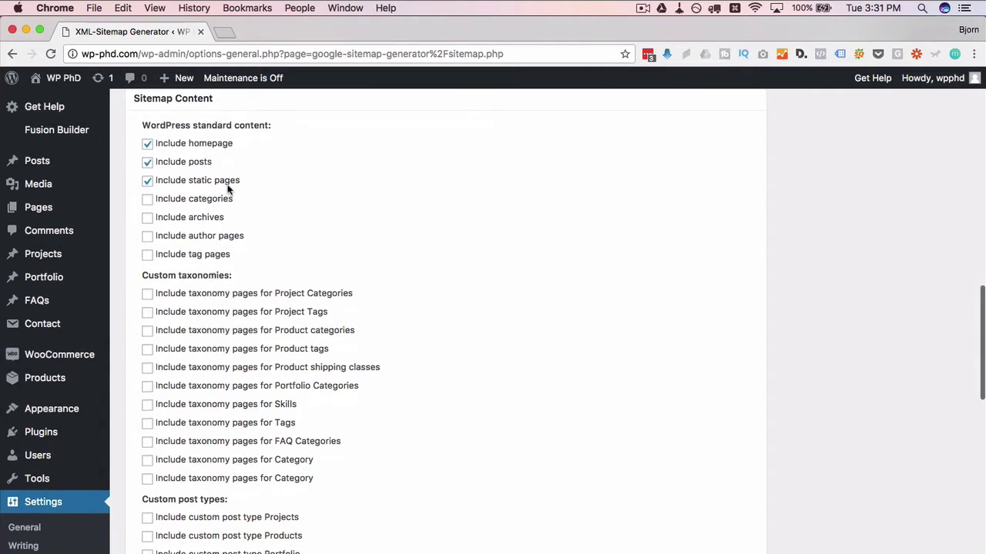
{"action": "scroll", "coordinate": [117, 374], "scroll_direction": "down", "scroll_amount": 12}
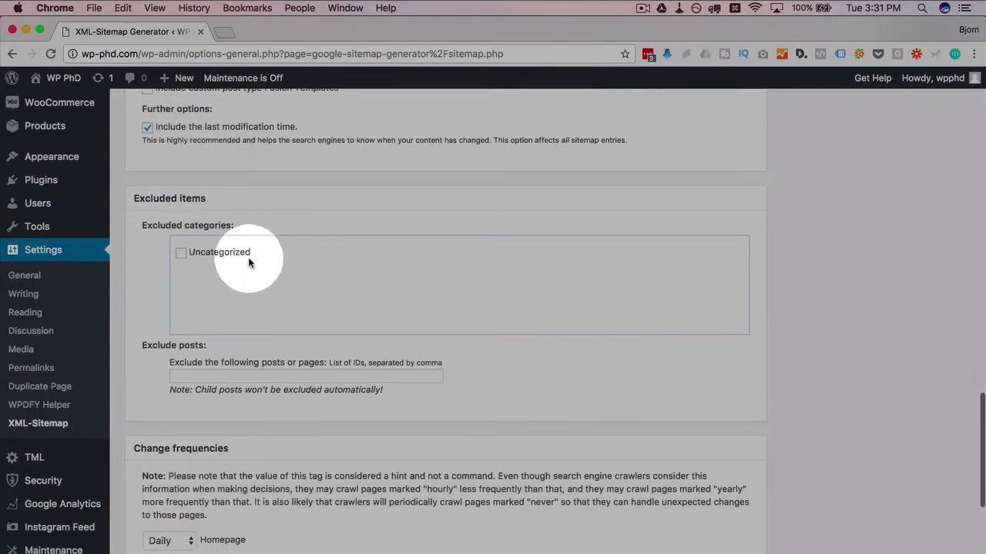
Step: Tick Uncategorized under Excluded categories so it is left out of the sitemap
{"action": "left_click", "coordinate": [181, 254]}
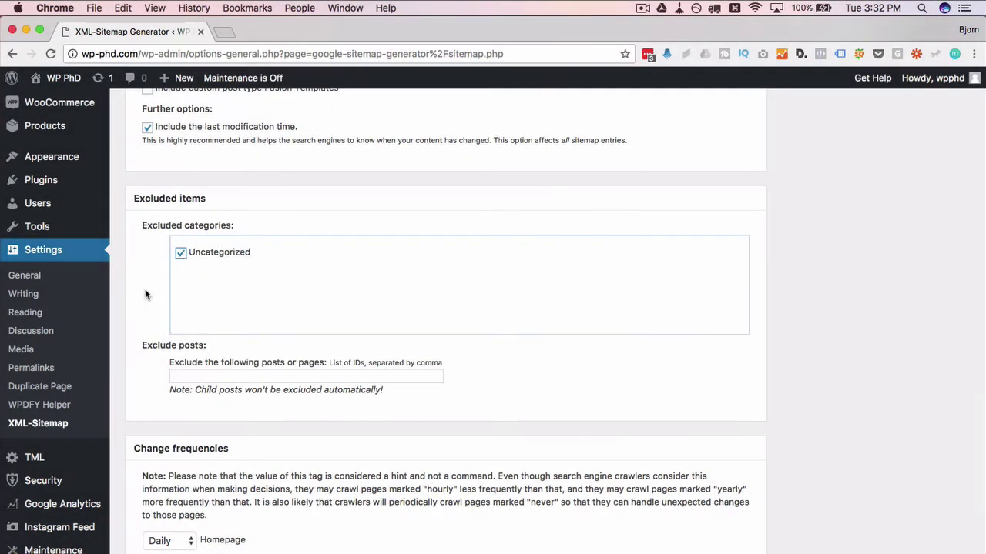
{"action": "scroll", "coordinate": [145, 288], "scroll_direction": "down", "scroll_amount": 3}
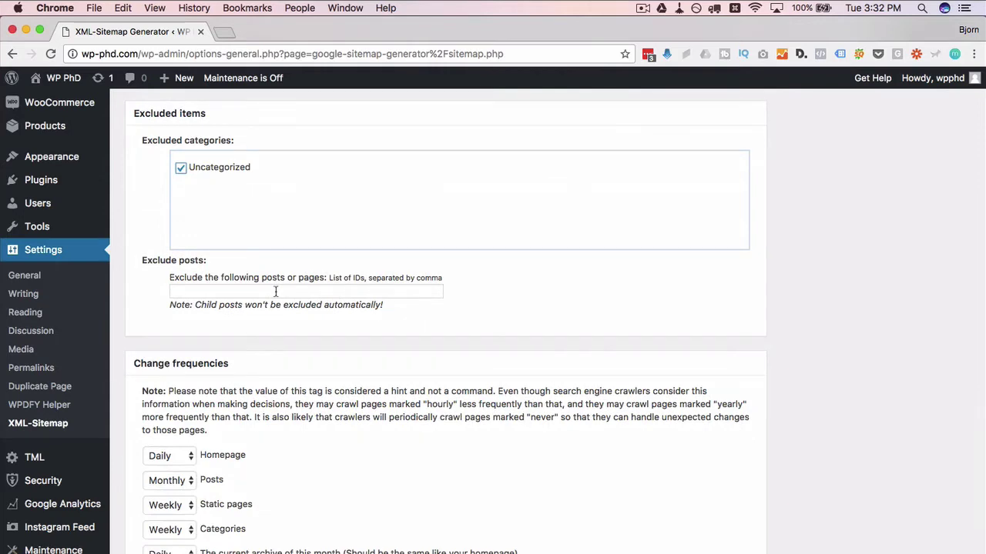
{"action": "scroll", "coordinate": [124, 363], "scroll_direction": "down", "scroll_amount": 3}
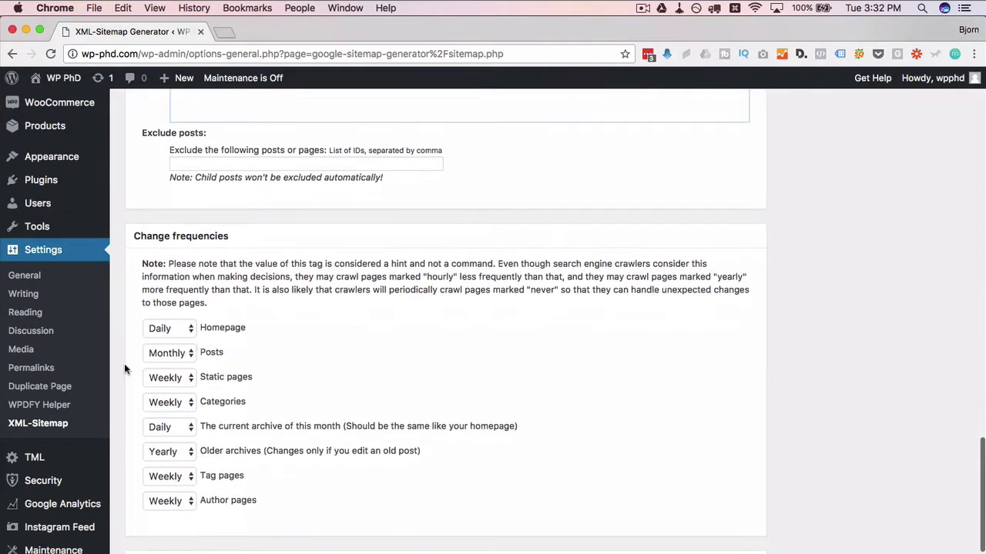
{"action": "scroll", "coordinate": [124, 363], "scroll_direction": "down", "scroll_amount": 2}
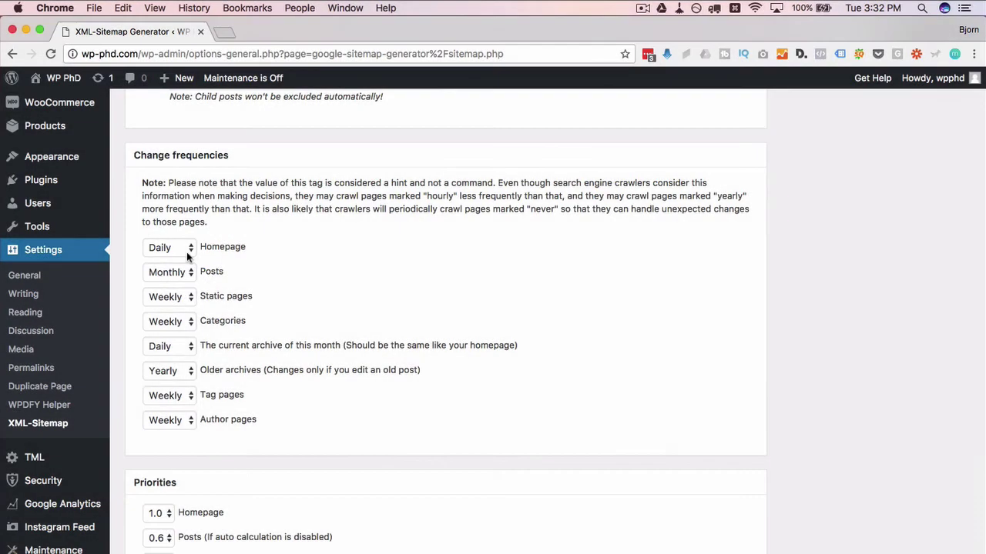
{"action": "left_click", "coordinate": [186, 252]}
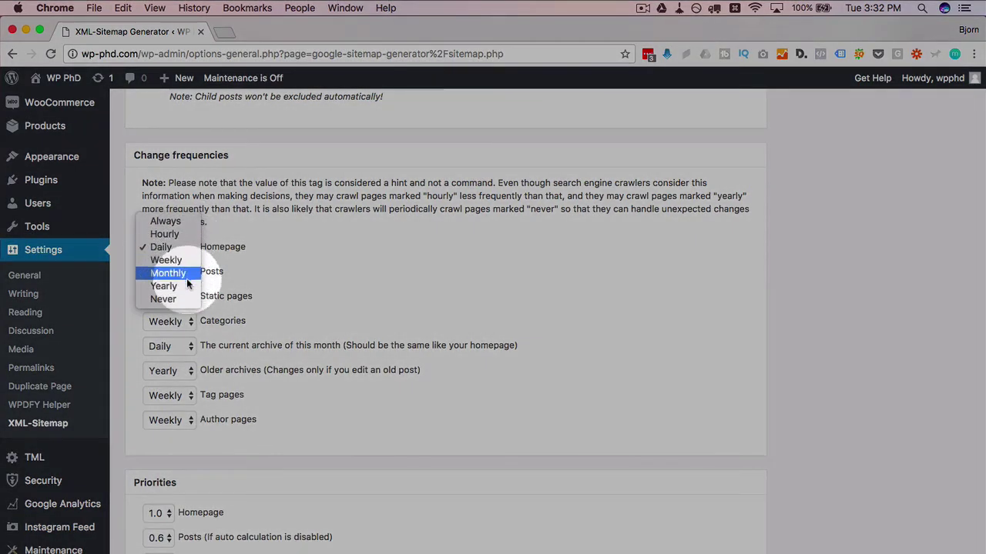
{"action": "left_click", "coordinate": [270, 266]}
{"action": "scroll", "coordinate": [261, 277], "scroll_direction": "down", "scroll_amount": 1}
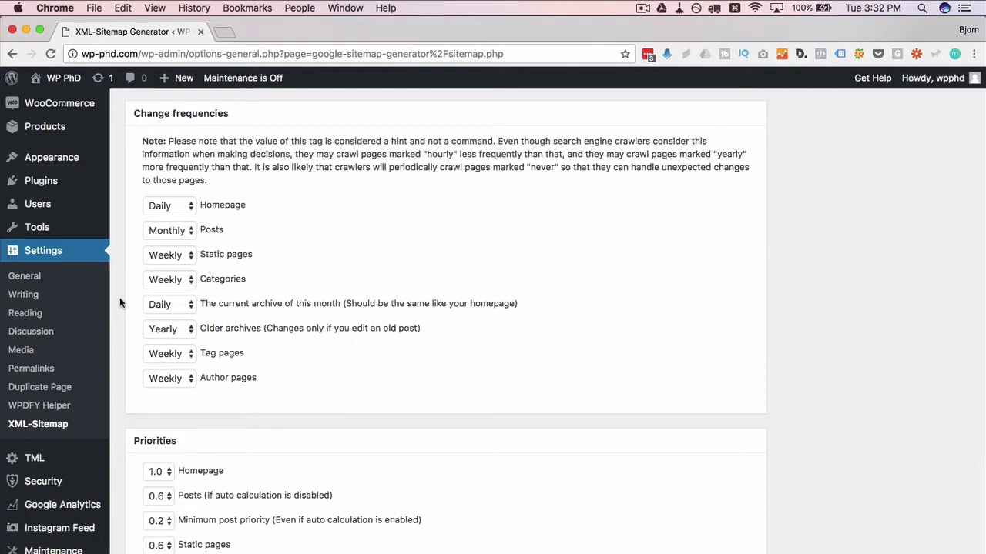
{"action": "scroll", "coordinate": [131, 302], "scroll_direction": "down", "scroll_amount": 4}
{"action": "scroll", "coordinate": [131, 302], "scroll_direction": "down", "scroll_amount": 1}
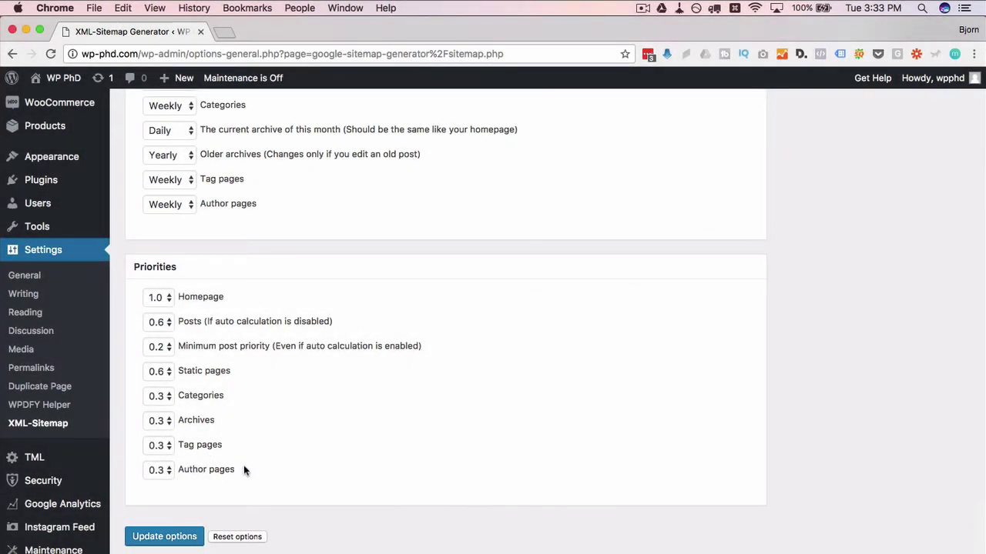
Step: Save the XML-Sitemap settings with Update options at the bottom of the page
{"action": "scroll", "coordinate": [244, 470], "scroll_direction": "up", "scroll_amount": 15}
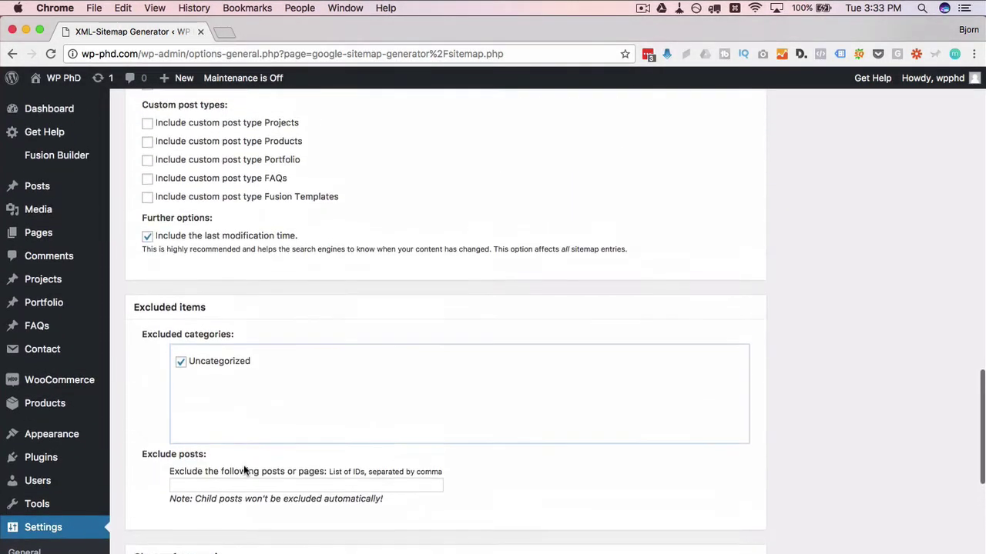
{"action": "scroll", "coordinate": [243, 468], "scroll_direction": "up", "scroll_amount": 5}
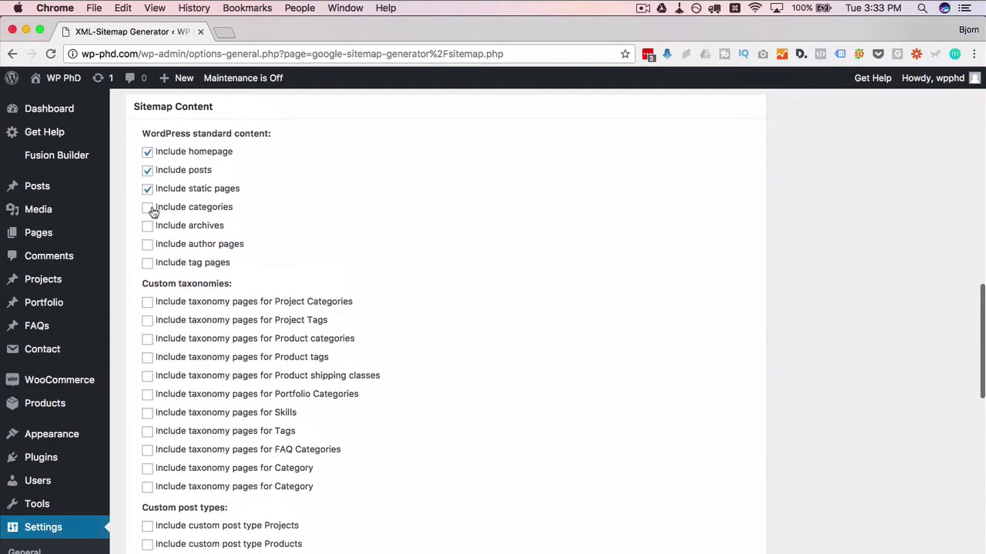
{"action": "scroll", "coordinate": [138, 289], "scroll_direction": "down", "scroll_amount": 10}
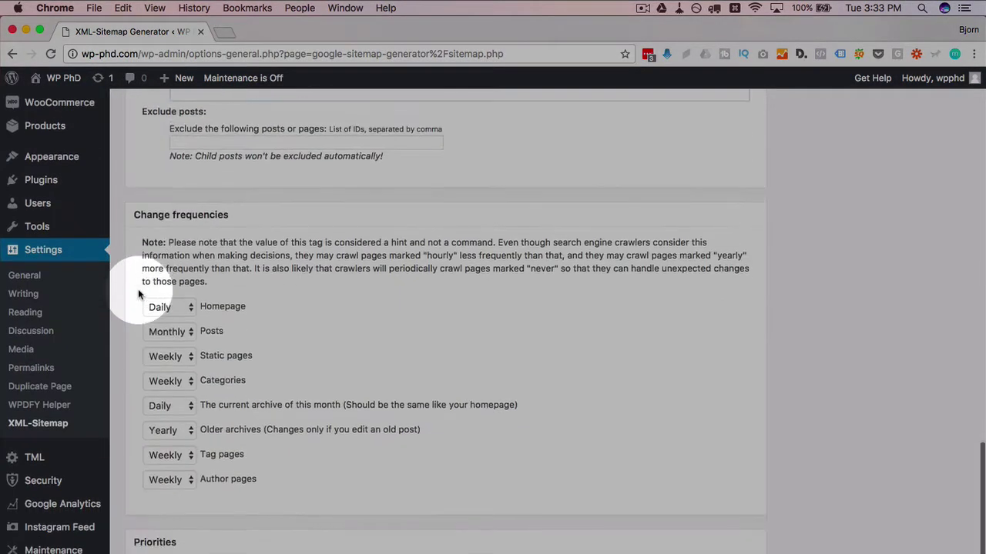
{"action": "scroll", "coordinate": [139, 294], "scroll_direction": "down", "scroll_amount": 4}
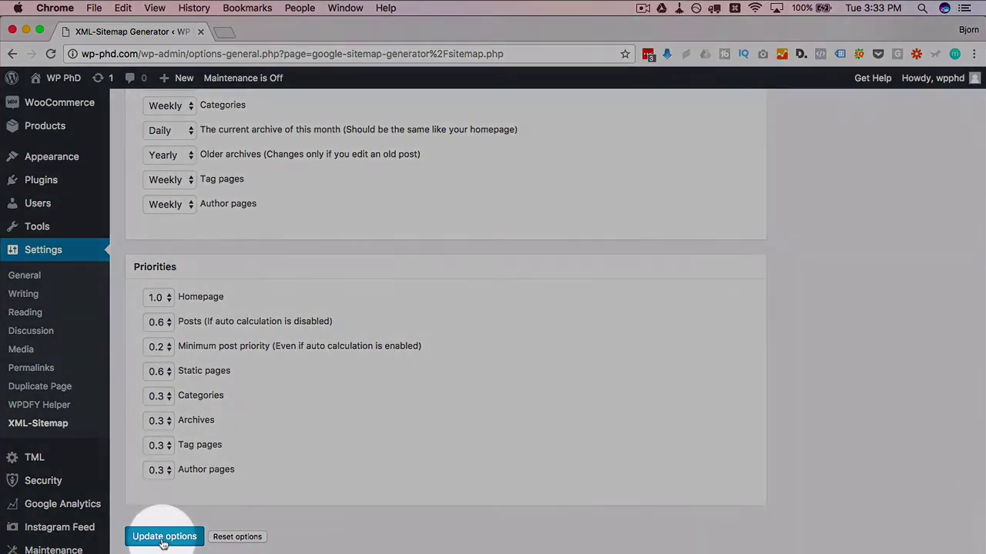
{"action": "left_click", "coordinate": [163, 536]}
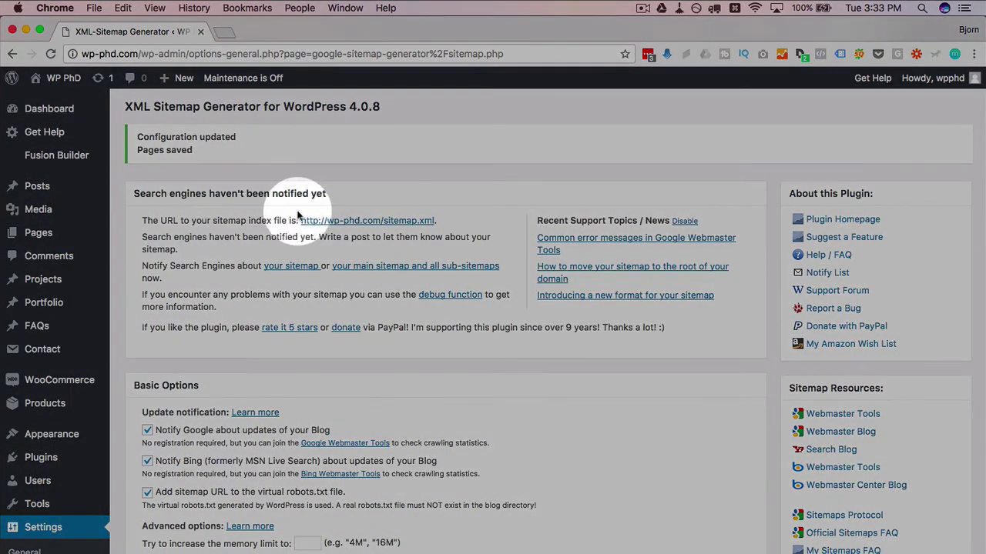
{"action": "left_click_drag", "start_coordinate": [437, 221], "coordinate": [299, 221]}
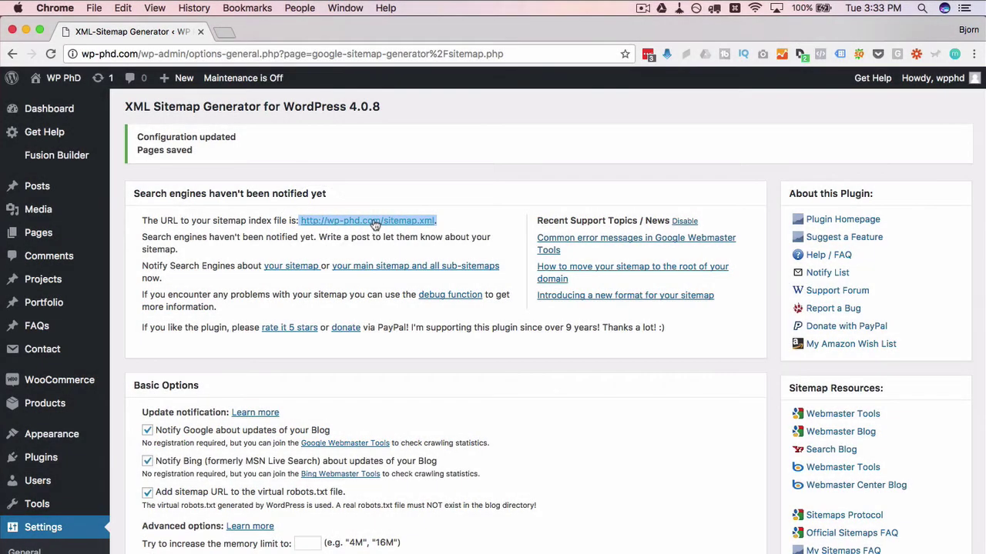
{"action": "left_click", "coordinate": [375, 223], "text": "super"}
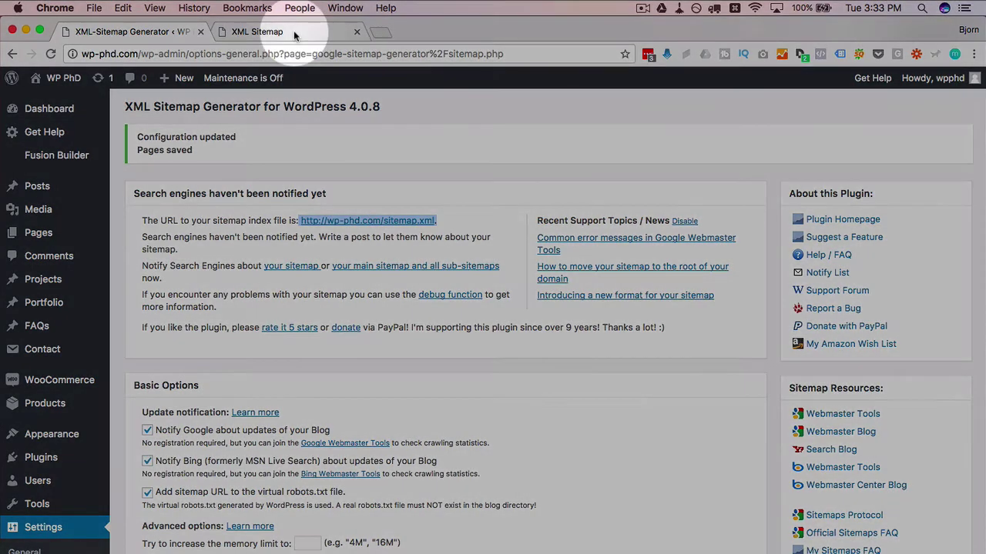
Step: View the sitemap.xml tab listing six sub-sitemaps and select its address
{"action": "left_click", "coordinate": [294, 30]}
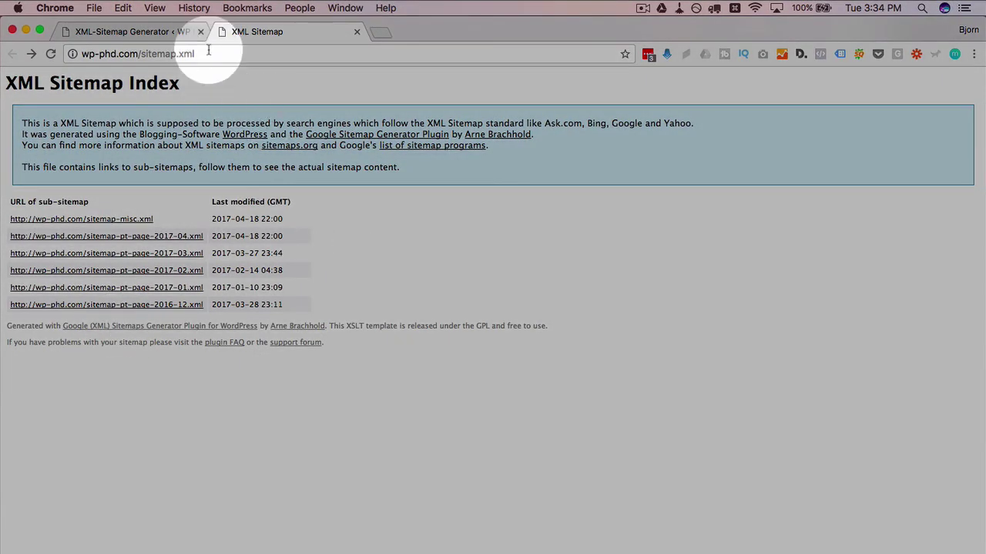
{"action": "left_click", "coordinate": [154, 53]}
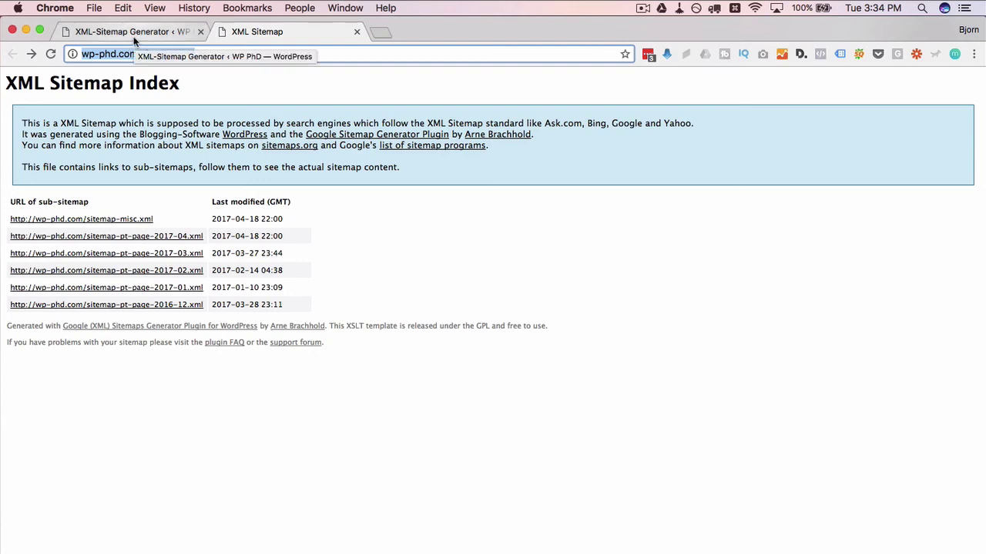
Step: Go back to the XML-Sitemap Generator tab showing the Configuration updated notice
{"action": "left_click", "coordinate": [150, 31]}
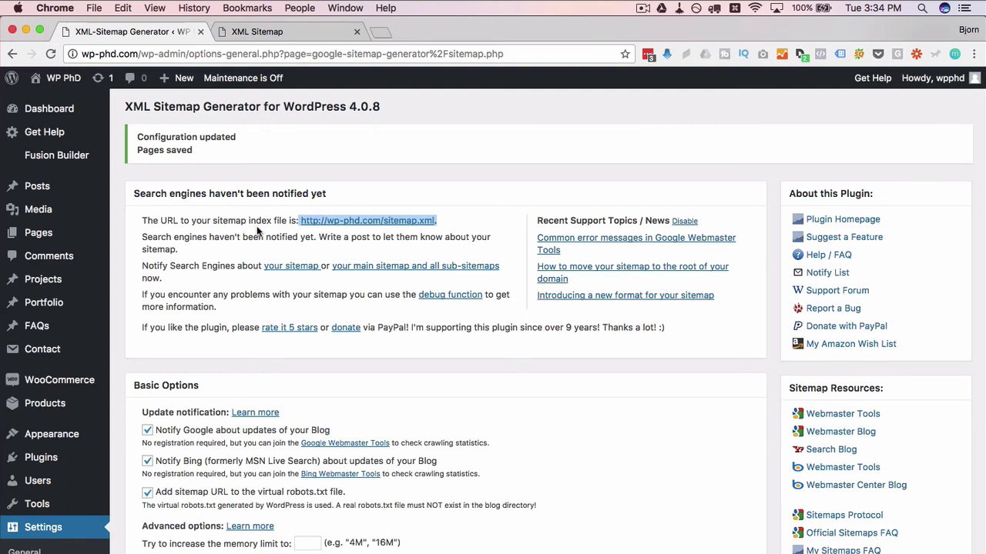